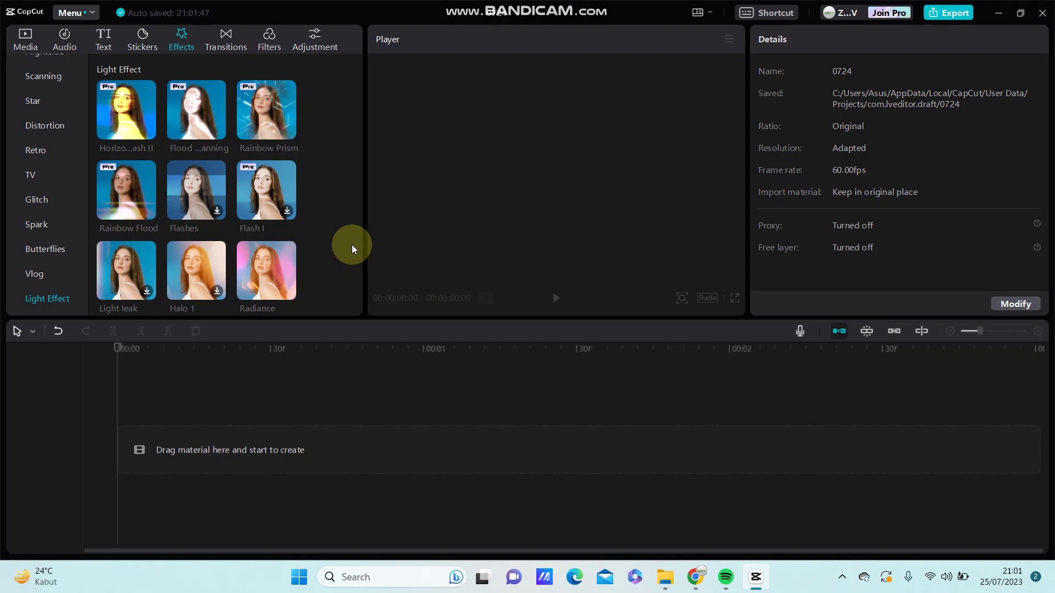
{"action": "scroll", "coordinate": [36, 123], "scroll_direction": "up", "scroll_amount": 5}
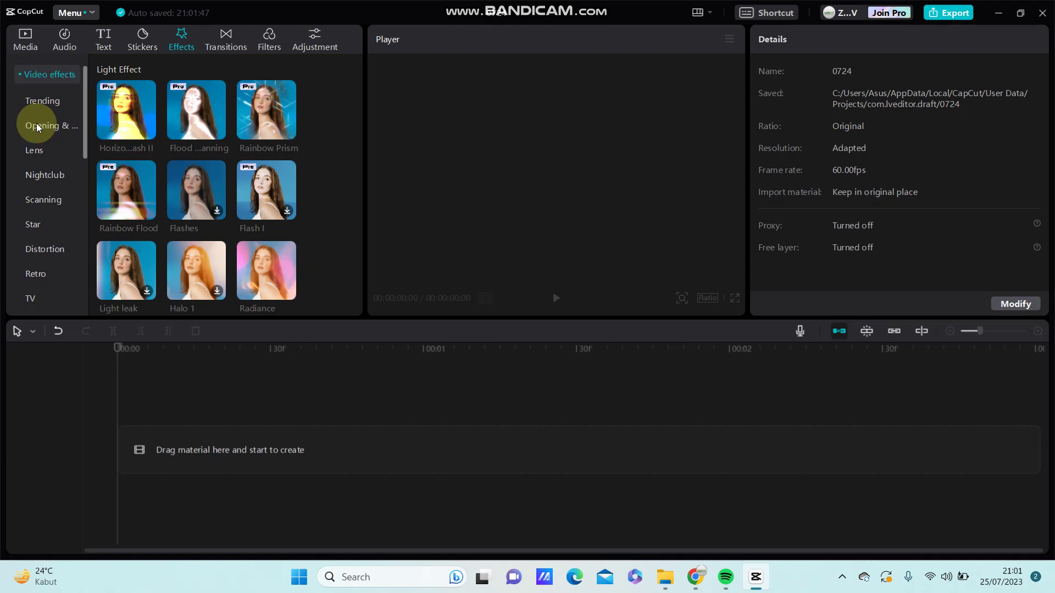
- Show the Trending video effects, including Neon Flow, in the Effects panel
{"action": "left_click", "coordinate": [42, 101]}
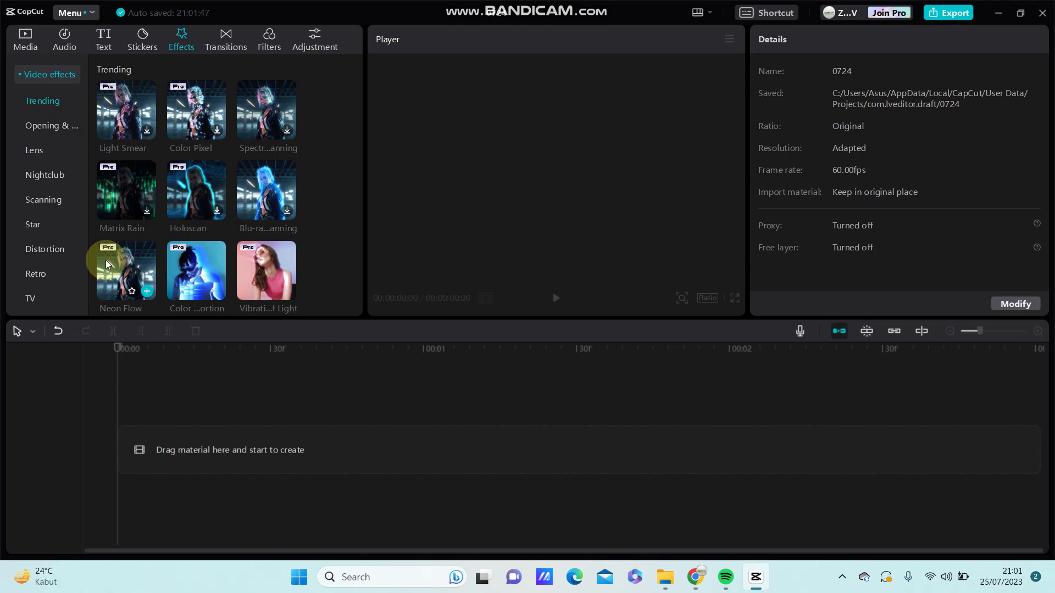
{"action": "mouse_move", "coordinate": [127, 271]}
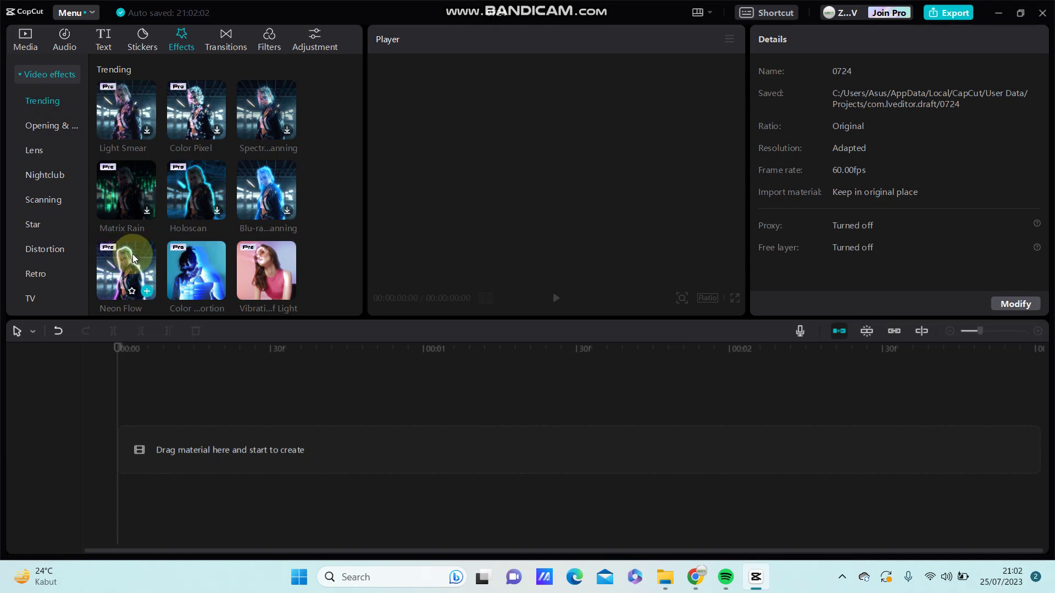
- Add arlott-wallpaper-hd.jpg to the timeline and extend the clip to 00:00:01:44
{"action": "left_click", "coordinate": [30, 34]}
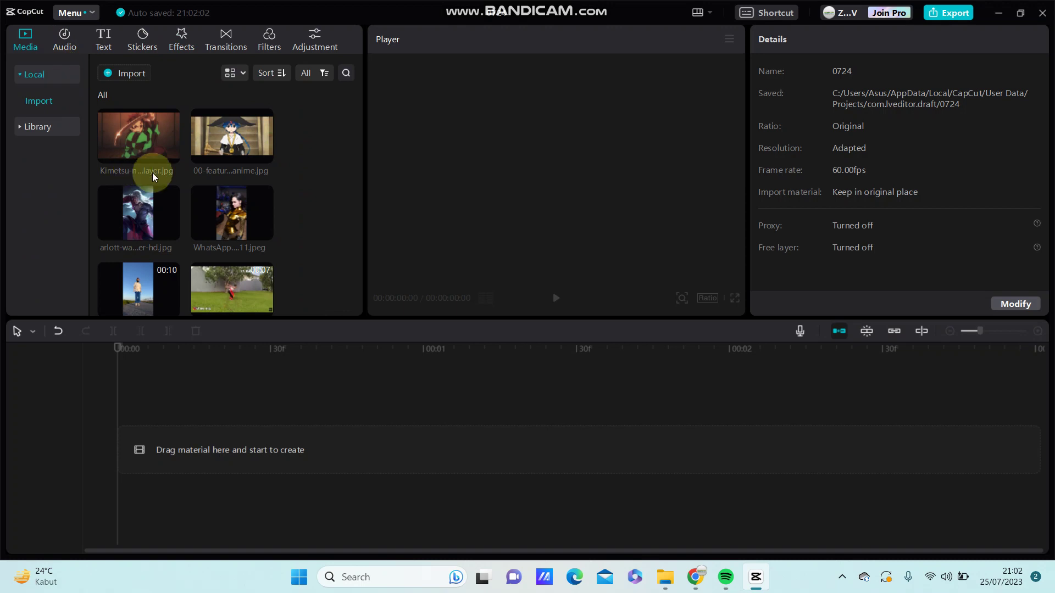
{"action": "left_click", "coordinate": [170, 228]}
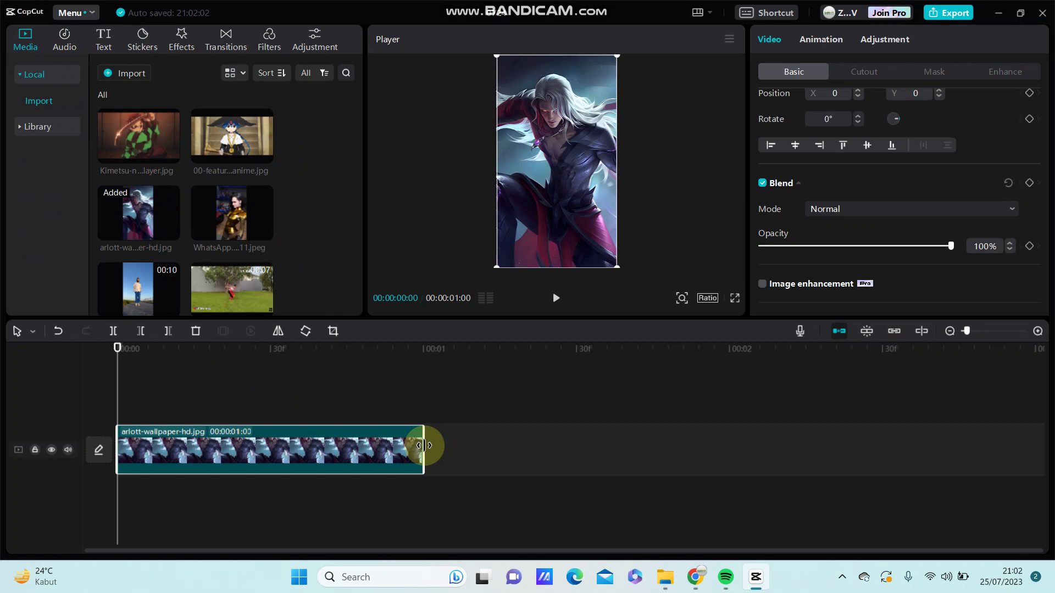
{"action": "left_click_drag", "start_coordinate": [424, 446], "coordinate": [649, 446]}
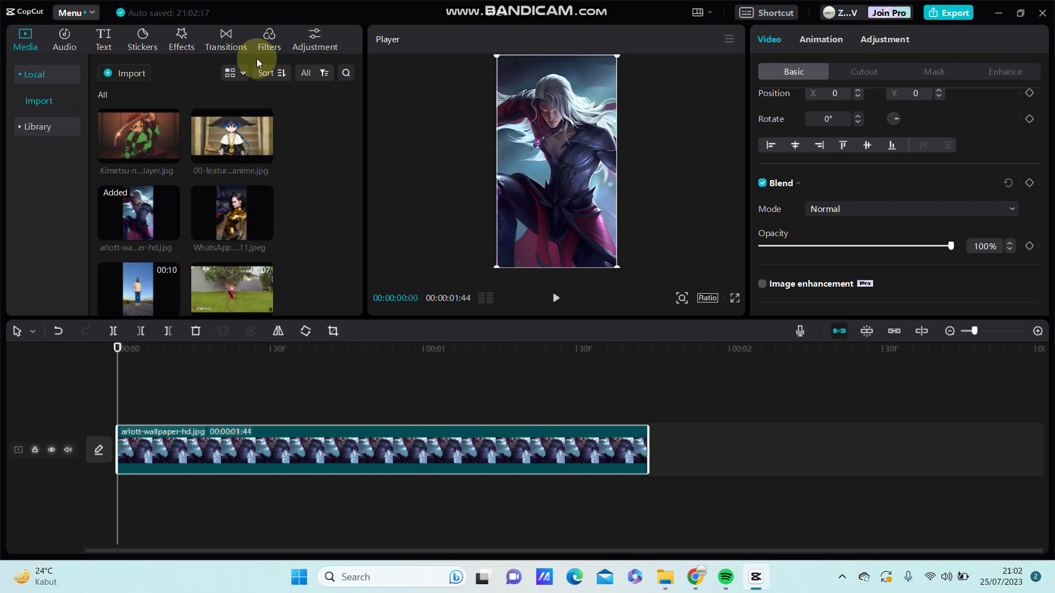
{"action": "left_click", "coordinate": [181, 39]}
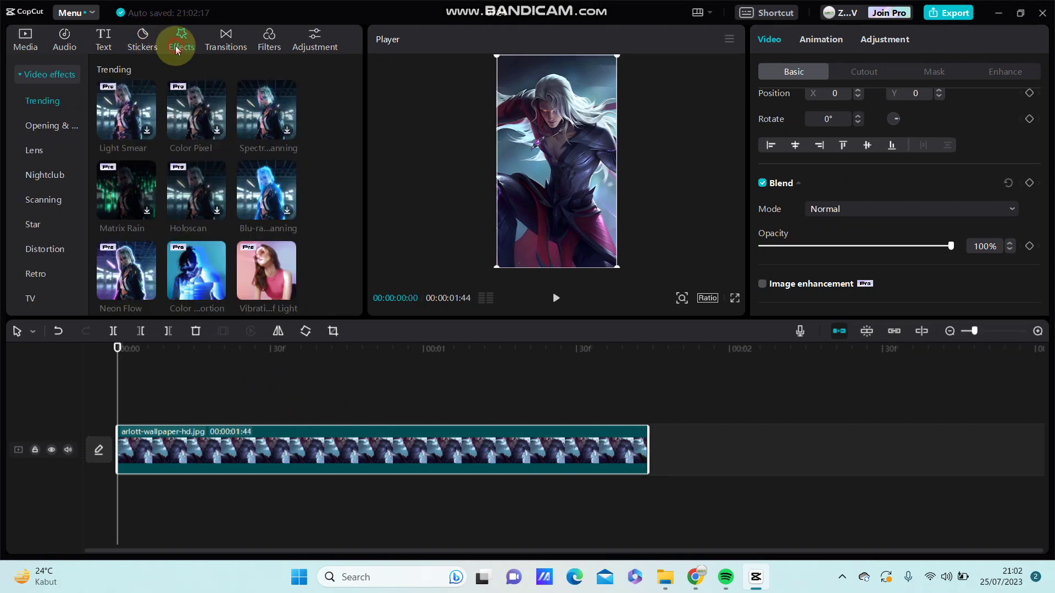
- Apply Neon Flow over the arlott clip and scrub the playhead to check the glow
{"action": "left_click", "coordinate": [146, 293]}
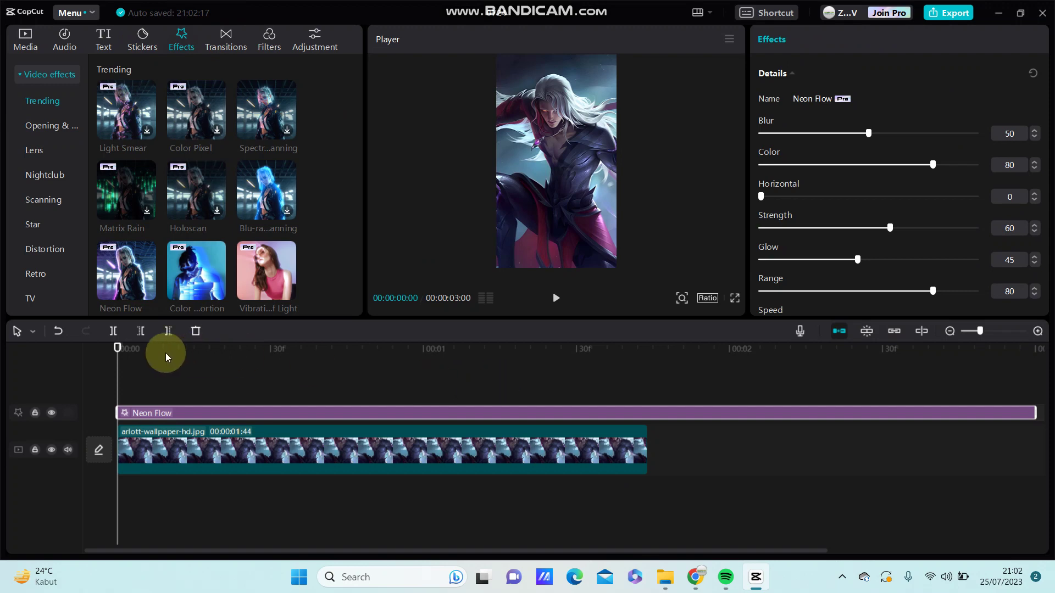
{"action": "left_click_drag", "start_coordinate": [118, 349], "coordinate": [275, 349]}
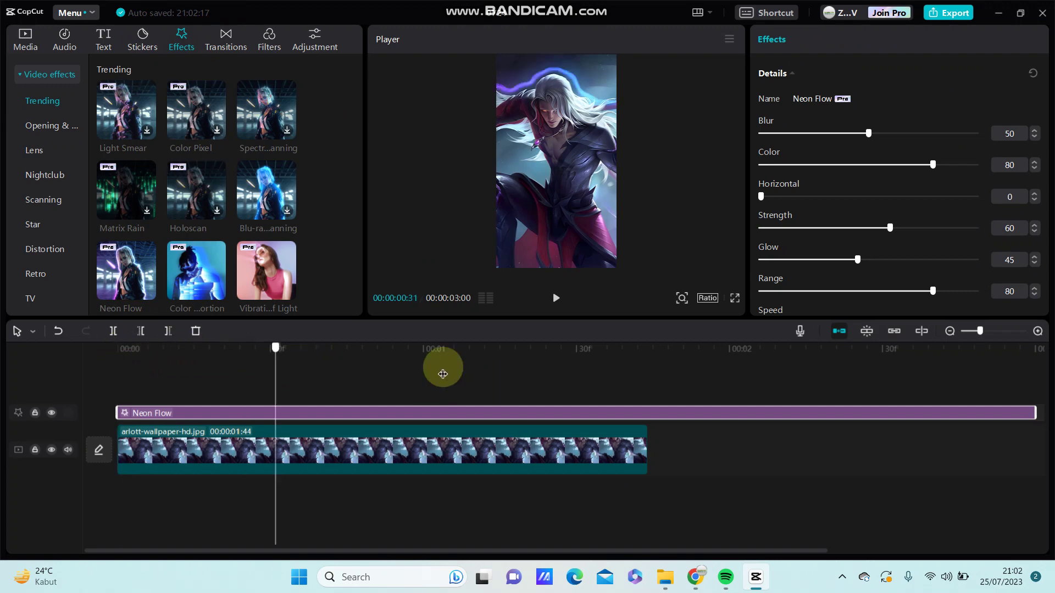
{"action": "left_click", "coordinate": [459, 374]}
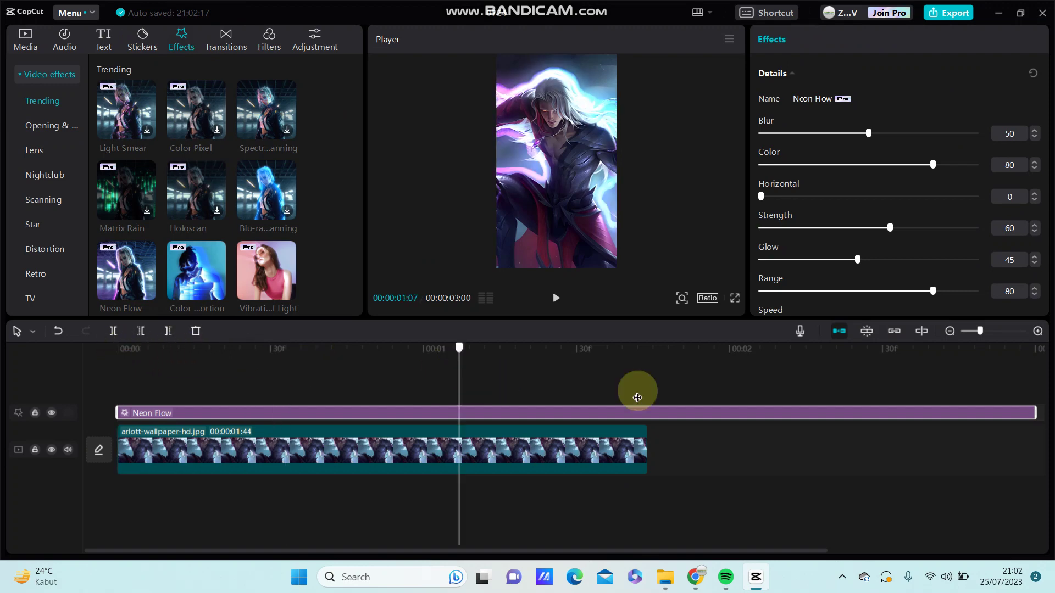
{"action": "left_click", "coordinate": [637, 397]}
- Duplicate the arlott clip and place the copy right after the original on the main track
{"action": "left_click", "coordinate": [607, 445]}
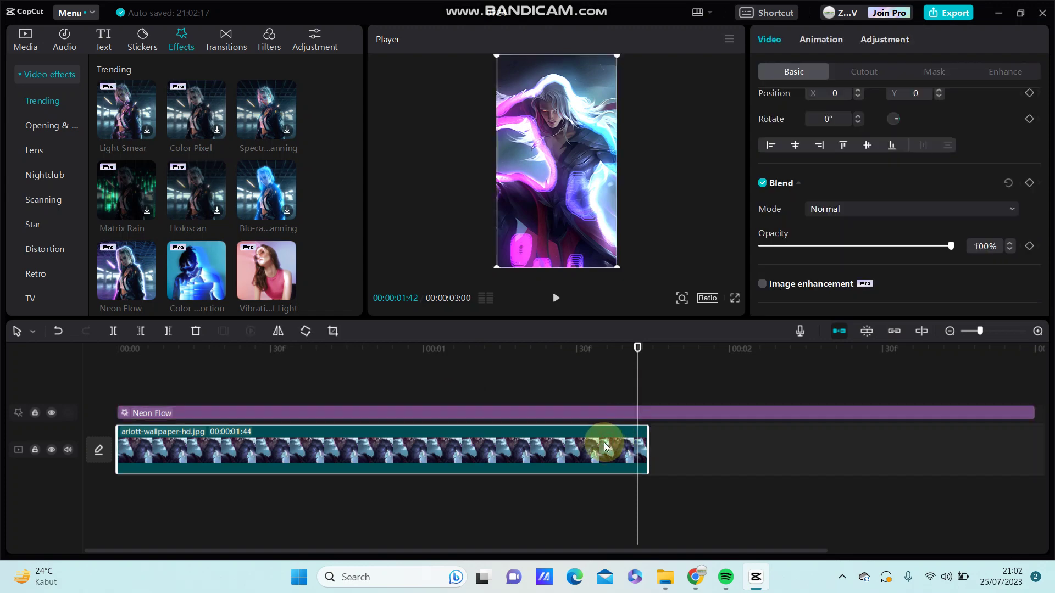
{"action": "key", "text": "ctrl+c"}
{"action": "key", "text": "ctrl+v"}
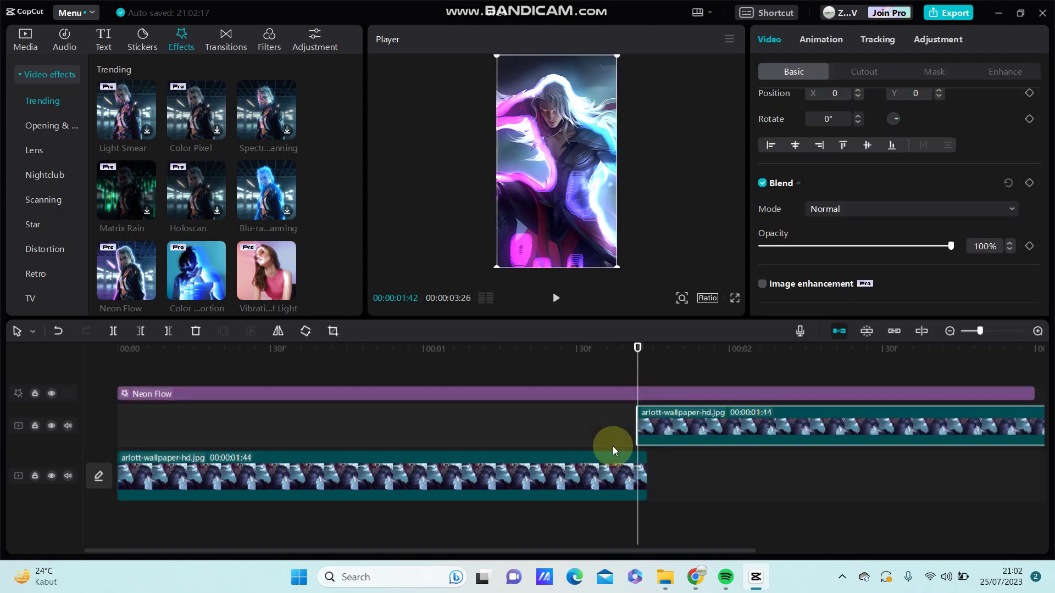
{"action": "left_click_drag", "start_coordinate": [663, 422], "coordinate": [685, 475]}
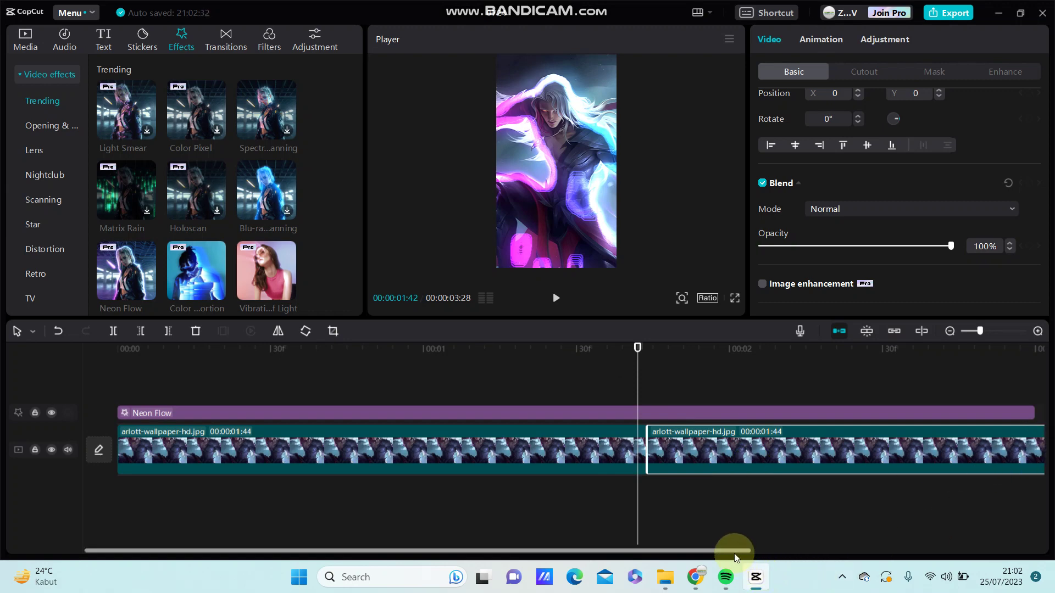
{"action": "left_click_drag", "start_coordinate": [754, 550], "coordinate": [878, 551]}
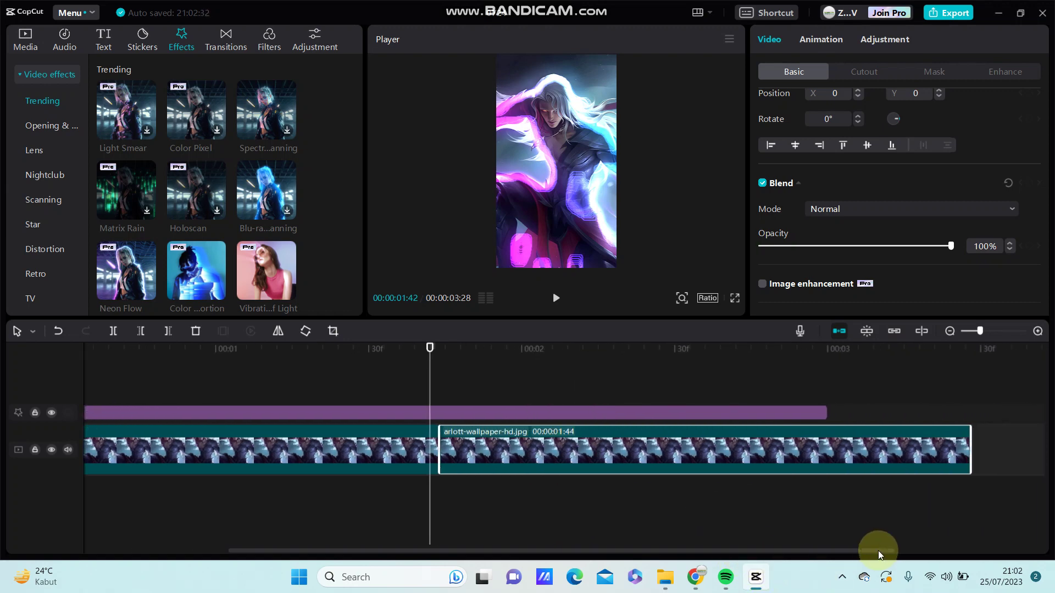
- Trim the copied clip to 00:00:01:16 so it ends with Neon Flow at 3:00
{"action": "left_click_drag", "start_coordinate": [969, 462], "coordinate": [954, 462]}
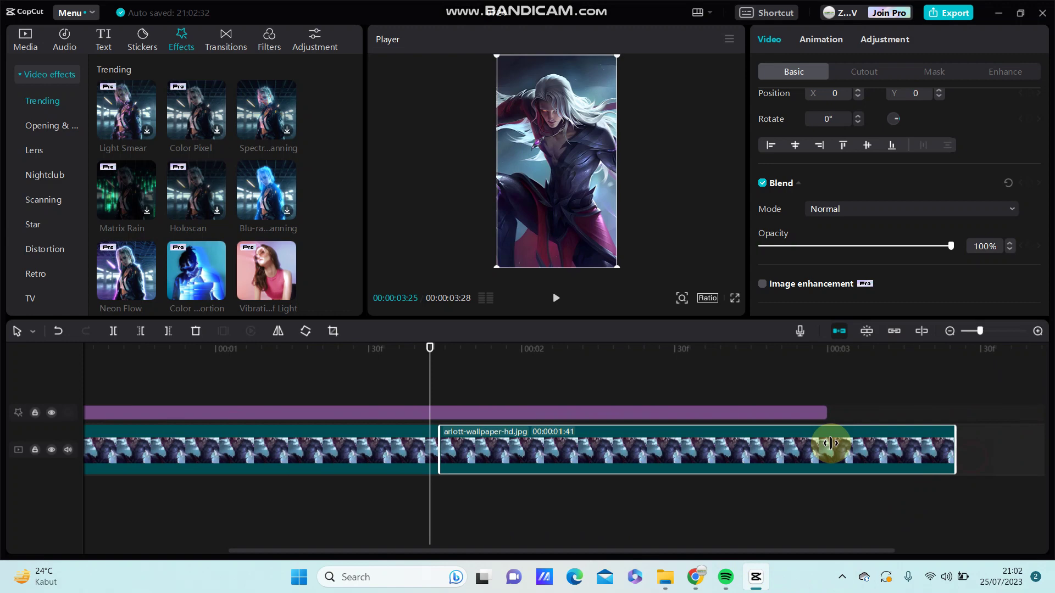
{"action": "left_click_drag", "start_coordinate": [833, 443], "coordinate": [828, 444]}
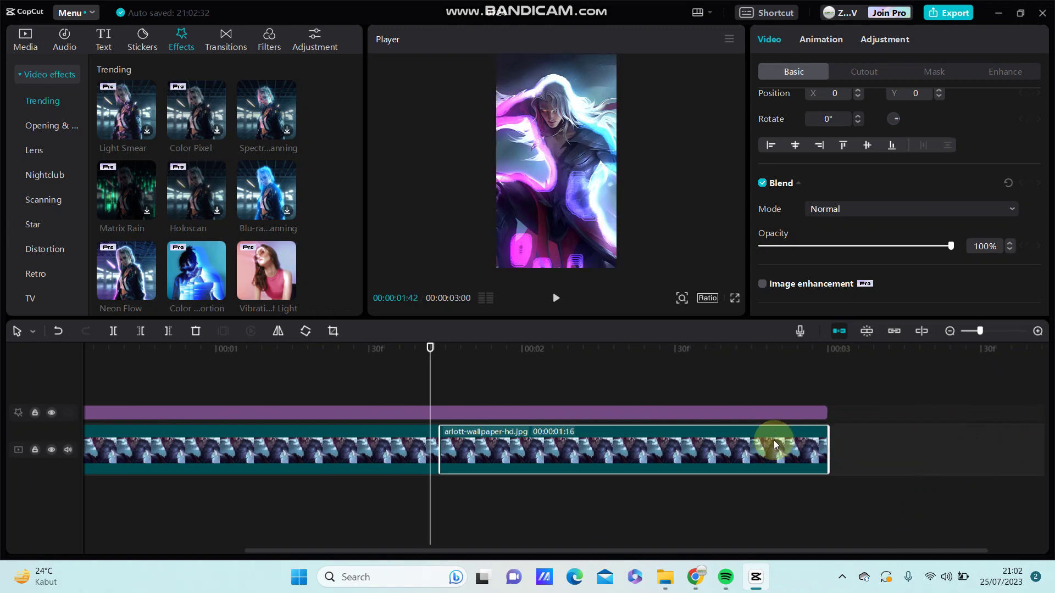
{"action": "left_click_drag", "start_coordinate": [429, 351], "coordinate": [438, 355]}
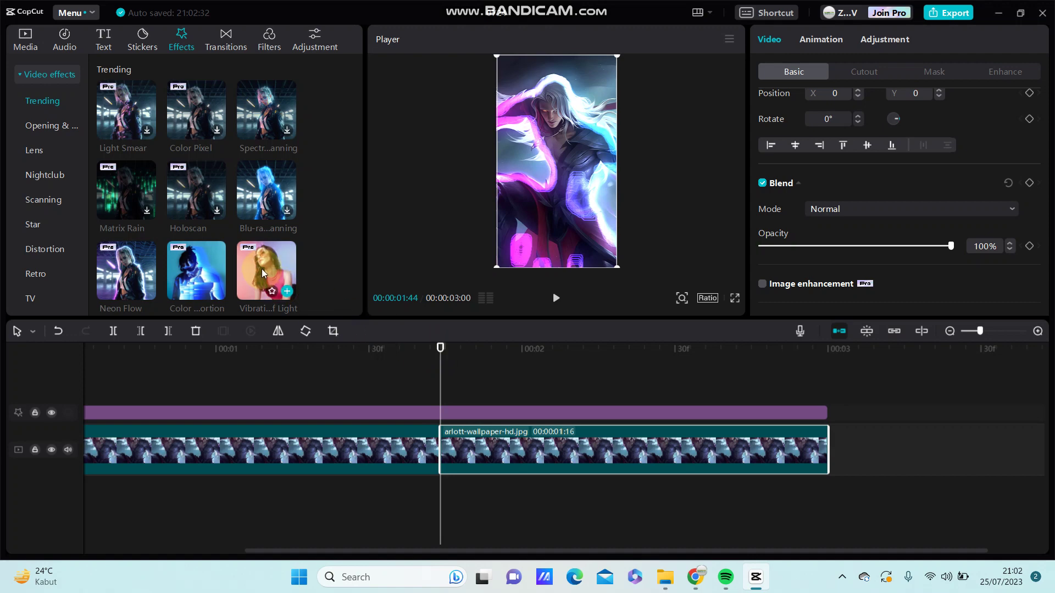
{"action": "scroll", "coordinate": [261, 269], "scroll_direction": "down", "scroll_amount": 2}
{"action": "scroll", "coordinate": [247, 268], "scroll_direction": "down", "scroll_amount": 2}
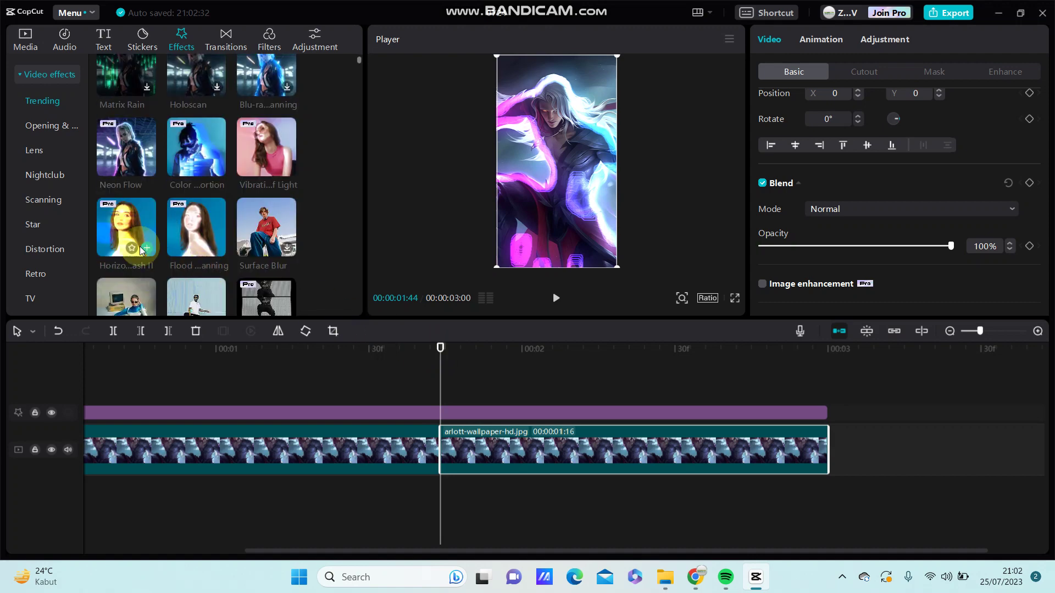
- Add Horizontal Flash II over the second arlott clip, trimmed to end at 3:00
{"action": "left_click_drag", "start_coordinate": [128, 231], "coordinate": [583, 395]}
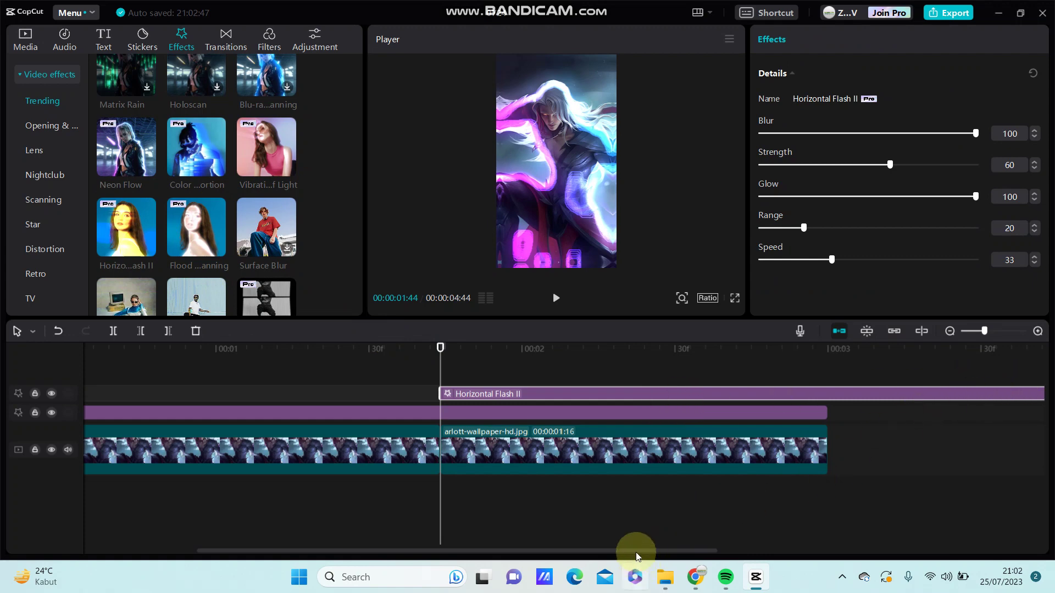
{"action": "left_click_drag", "start_coordinate": [660, 550], "coordinate": [875, 540]}
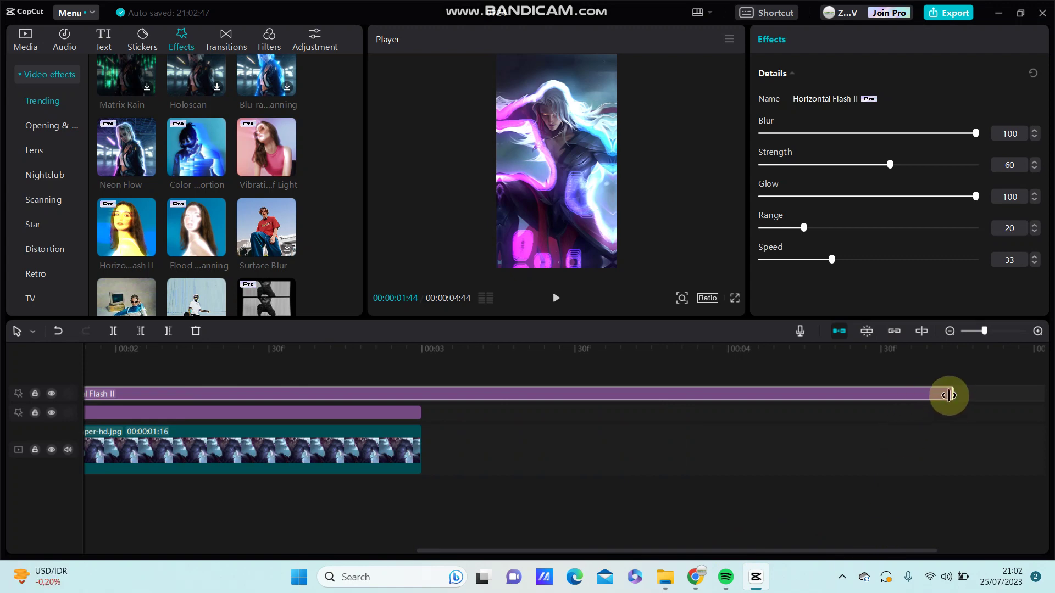
{"action": "left_click_drag", "start_coordinate": [964, 394], "coordinate": [421, 394]}
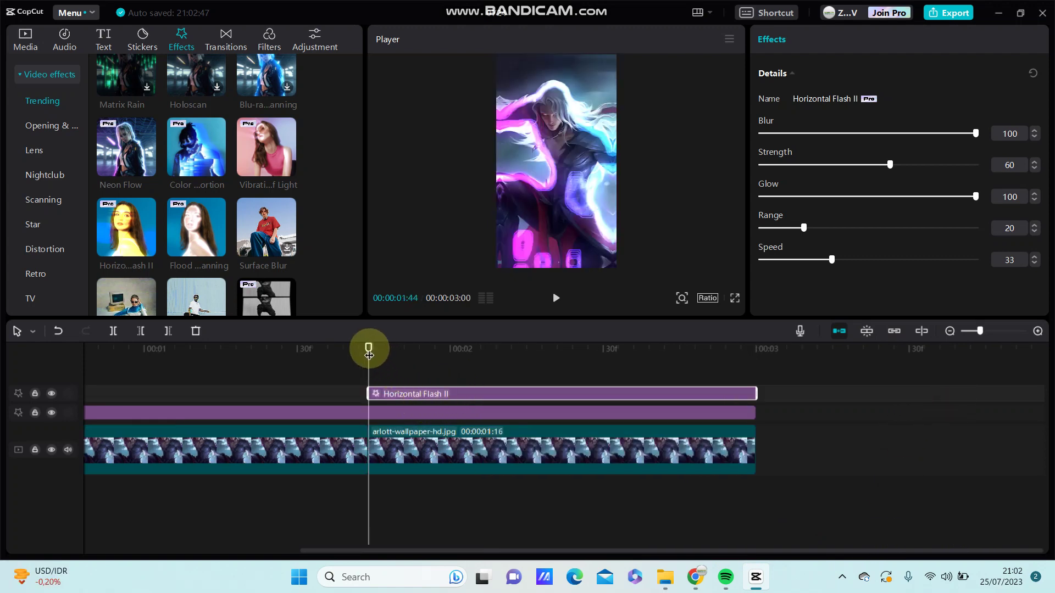
{"action": "key", "text": "Home"}
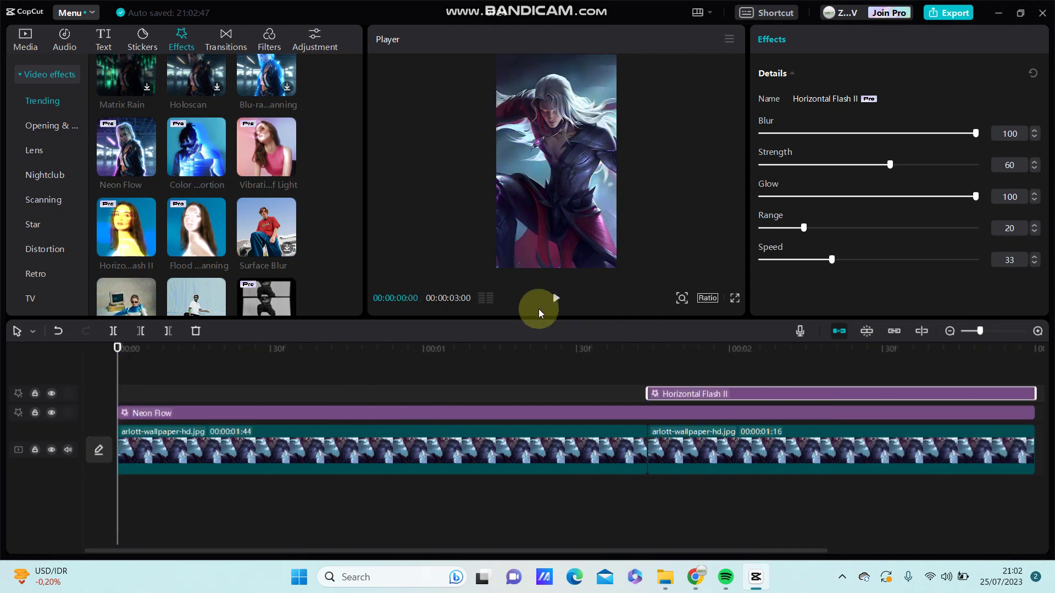
- Play the three-second edit from the start to preview both effects
{"action": "left_click", "coordinate": [557, 298]}
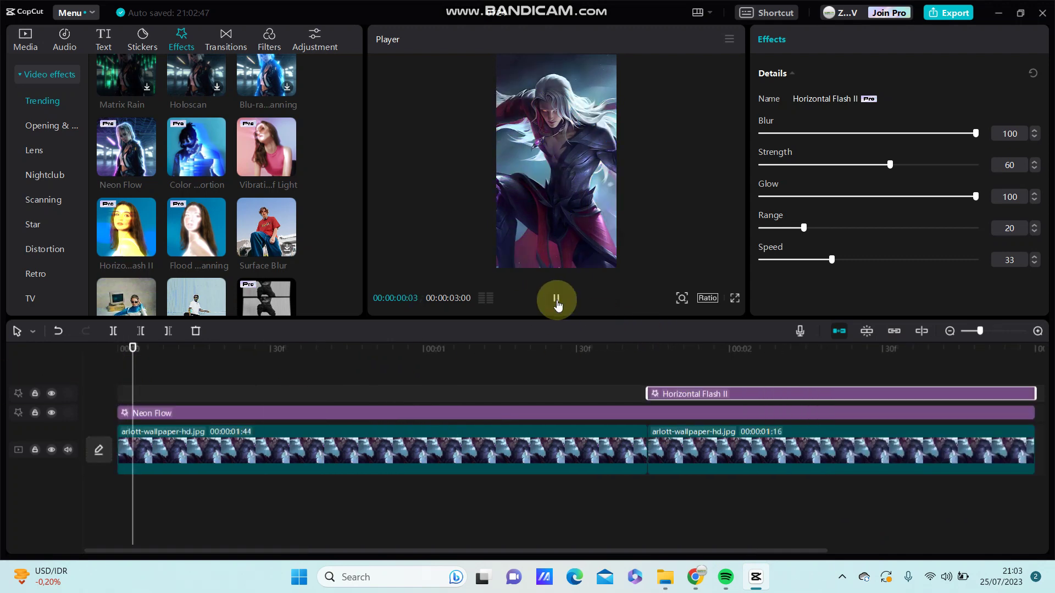